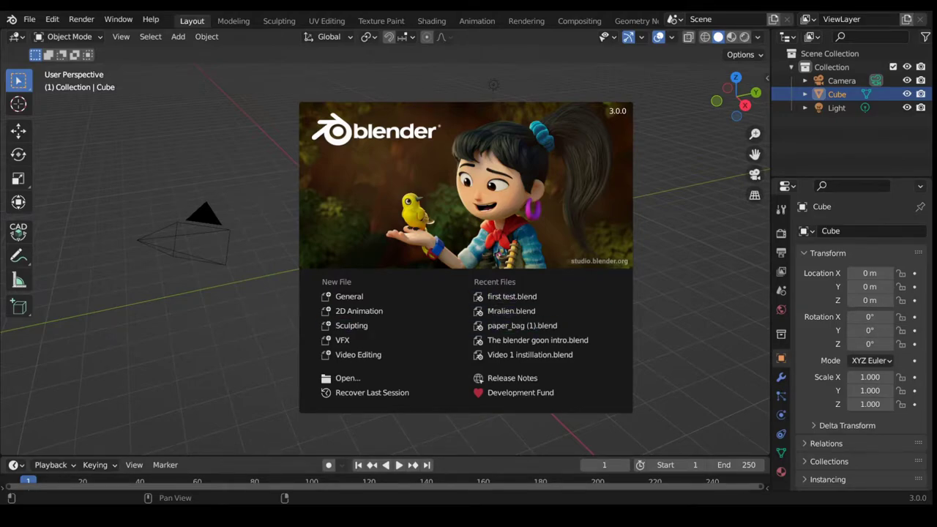
# Close the startup splash to reveal the default cube, camera and light
pyautogui.click(257, 185)
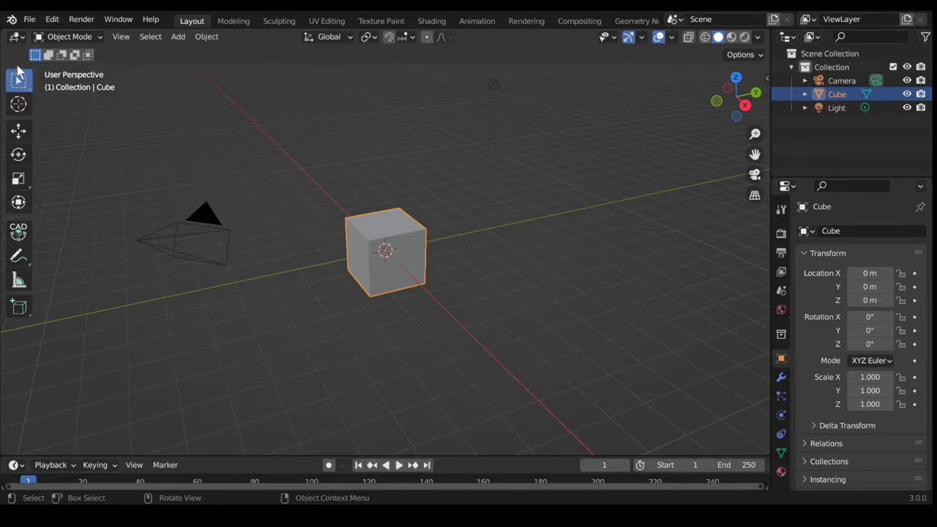
# Reopen the splash screen from the Blender logo menu, then close it again
pyautogui.click(12, 19)
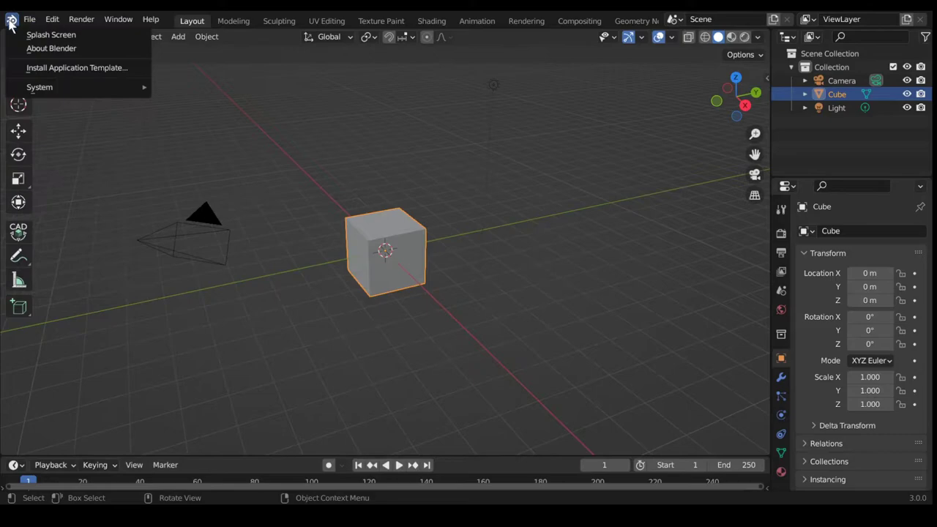
pyautogui.click(22, 36)
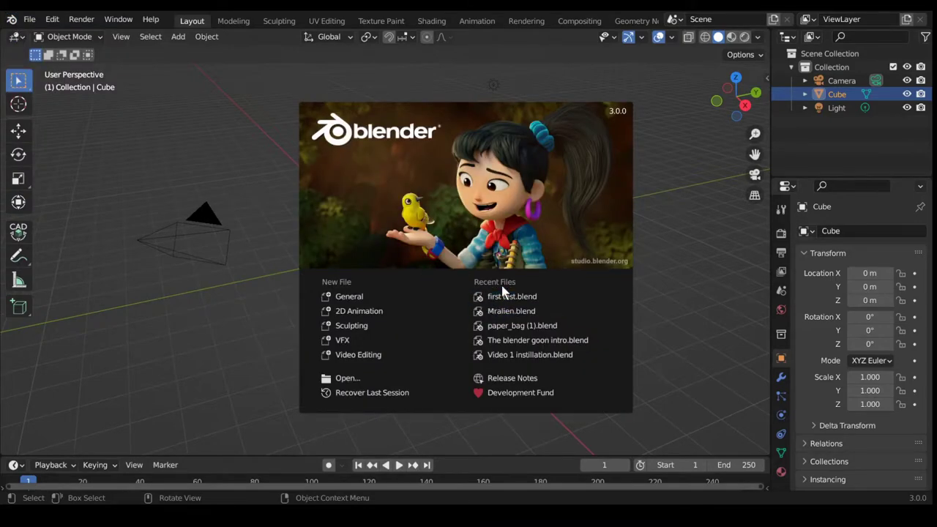
pyautogui.click(33, 20)
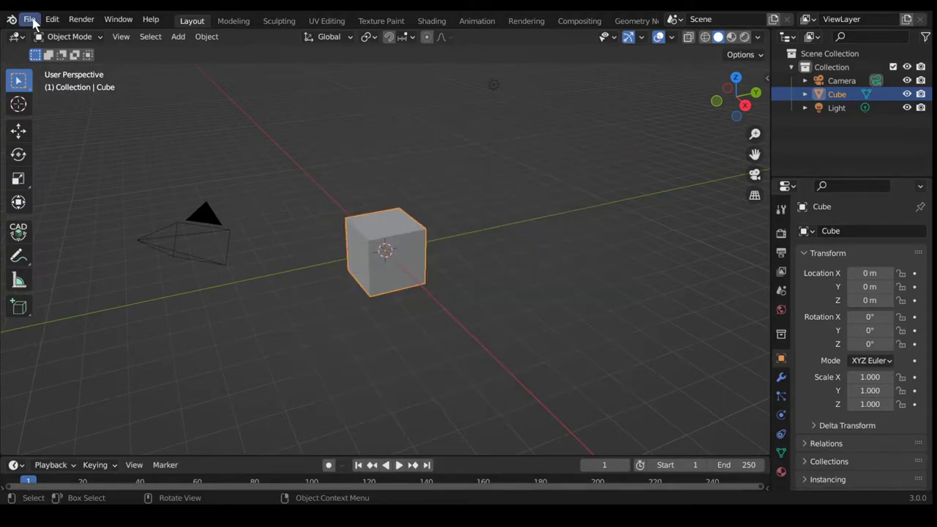
# Browse the File, Edit, Render and Window menus, ending on the Help menu
pyautogui.click(32, 21)
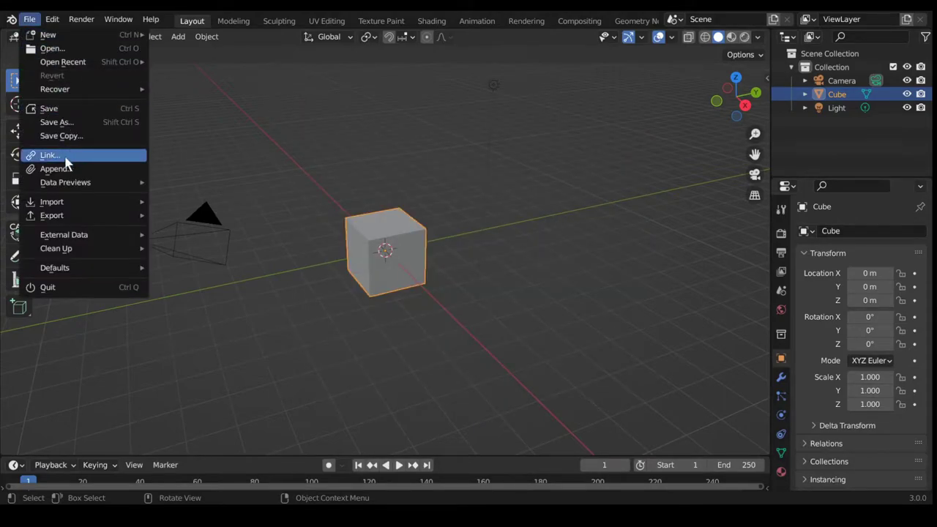
pyautogui.moveTo(65, 216)
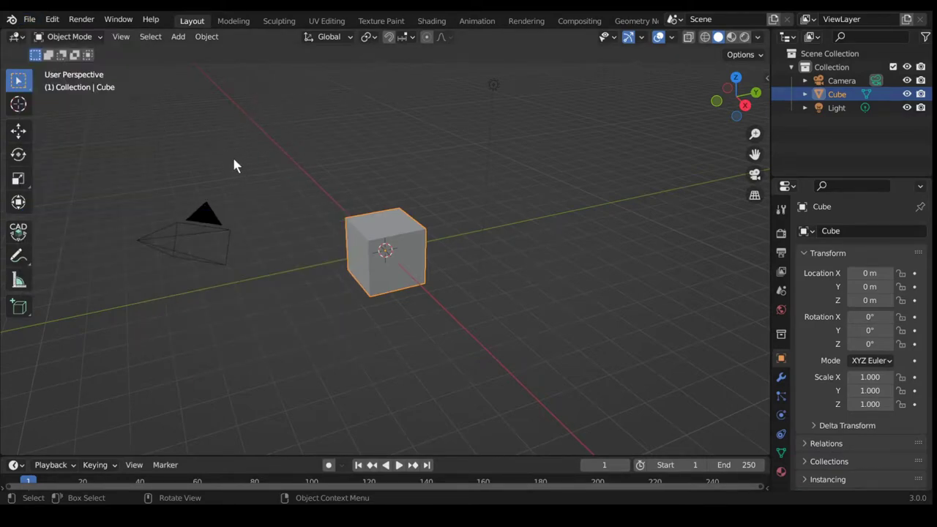
pyautogui.click(53, 20)
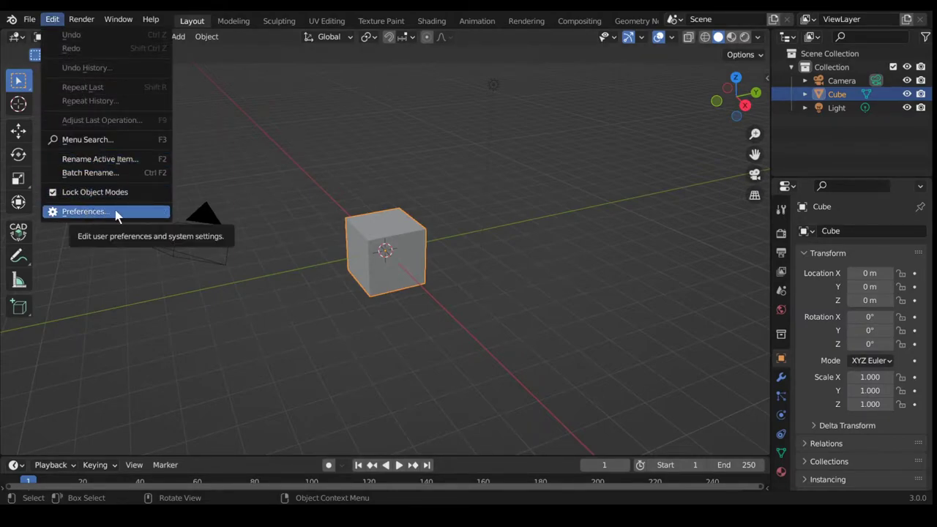
pyautogui.click(82, 21)
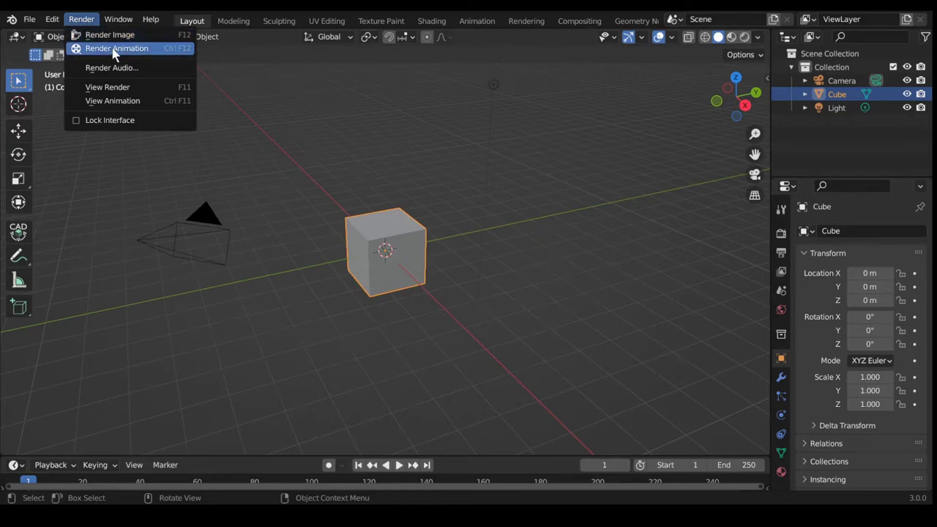
pyautogui.click(126, 22)
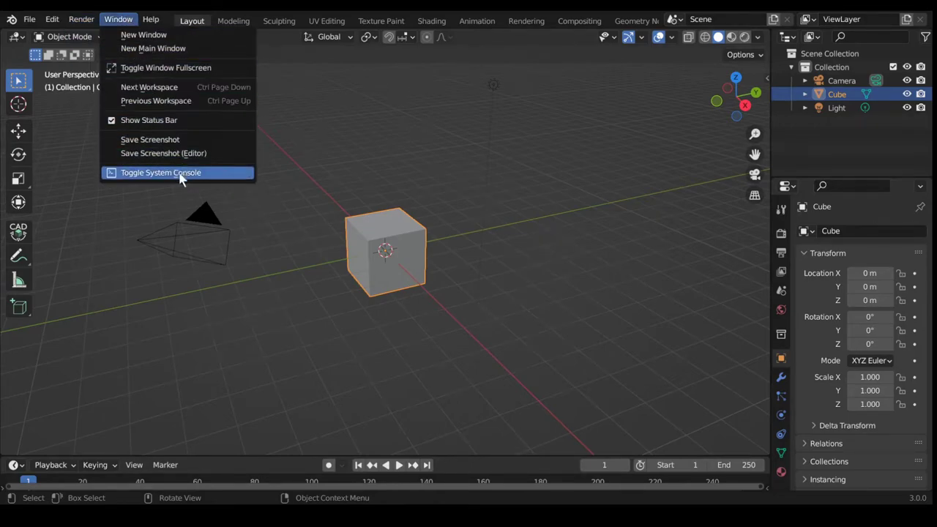
pyautogui.click(150, 21)
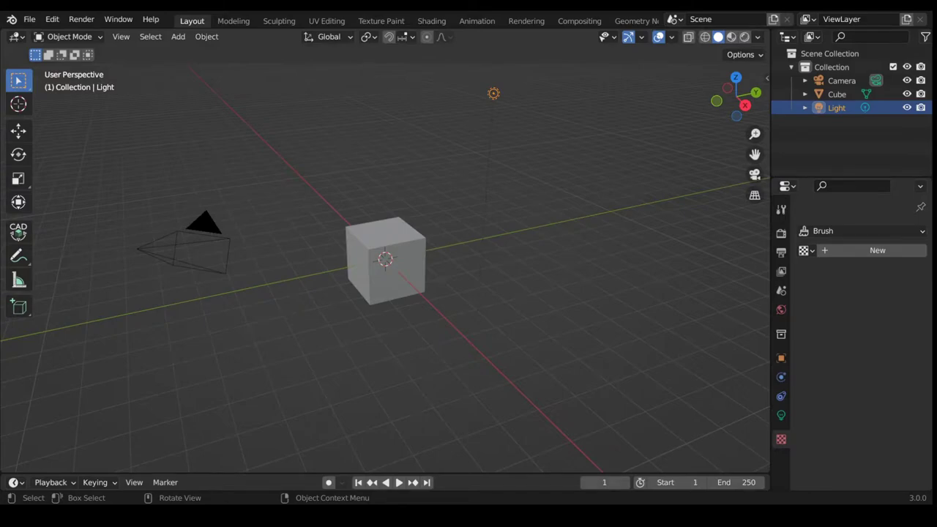
# Select the cube, then the light, then the camera in the viewport
pyautogui.click(393, 223)
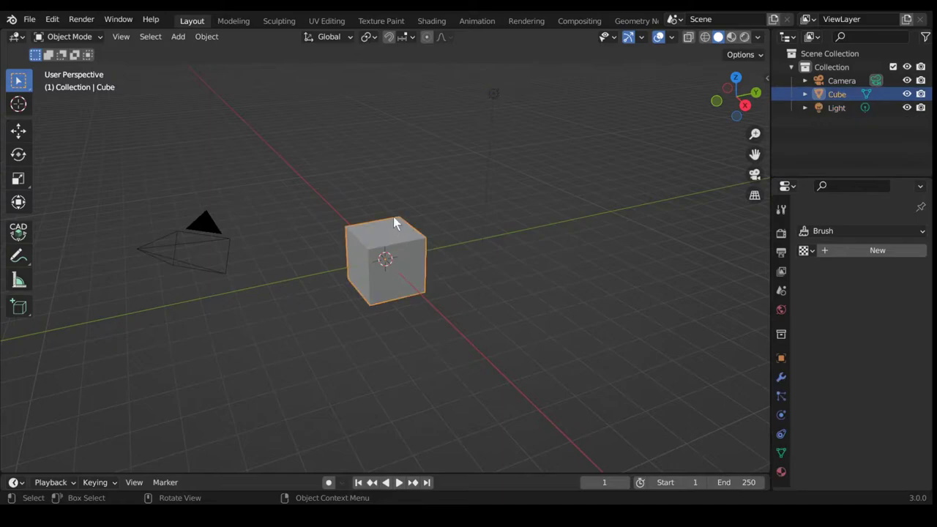
pyautogui.click(490, 96)
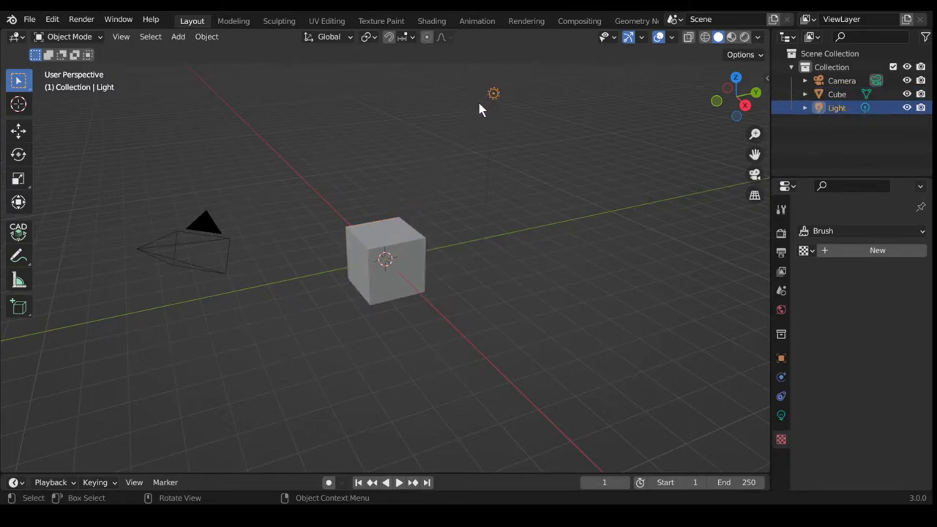
pyautogui.click(205, 230)
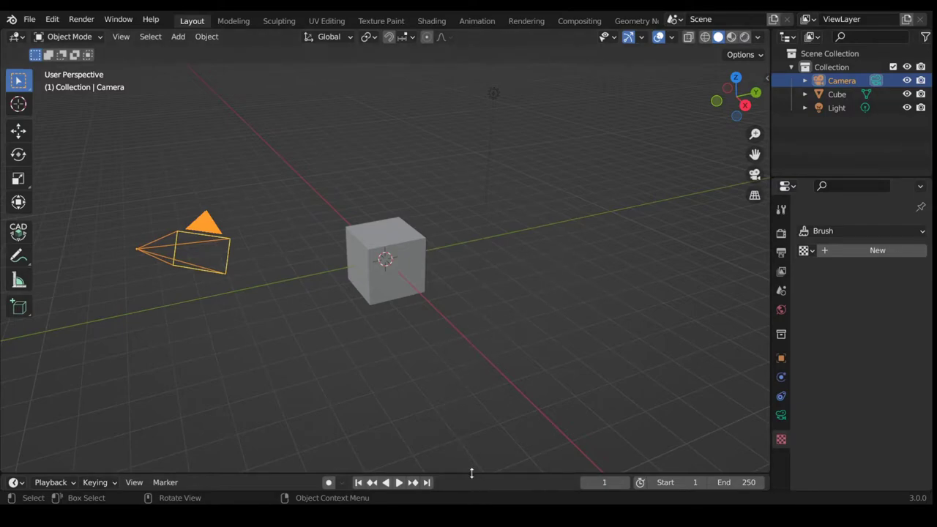
# Enlarge and restore the timeline, deselect the camera, and toggle the N sidebar
pyautogui.moveTo(472, 473); pyautogui.dragTo(492, 373)
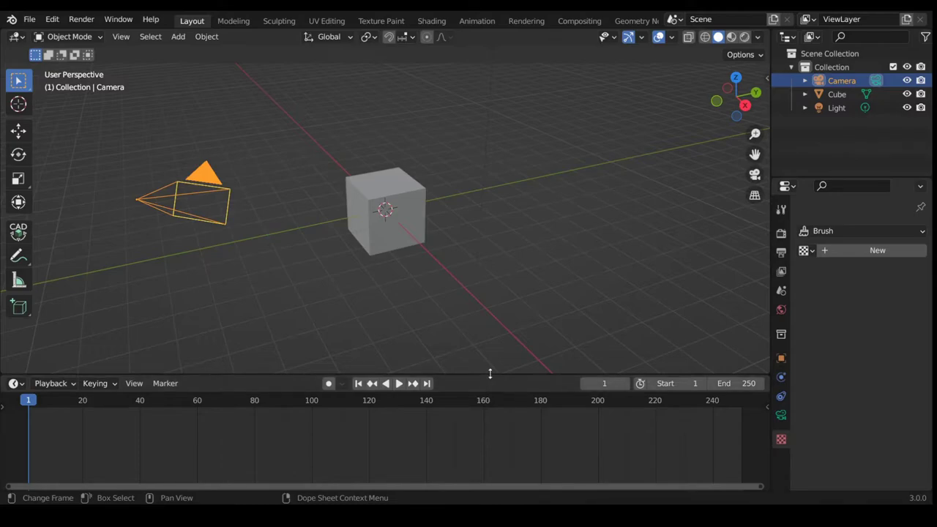
pyautogui.moveTo(490, 374); pyautogui.dragTo(487, 475)
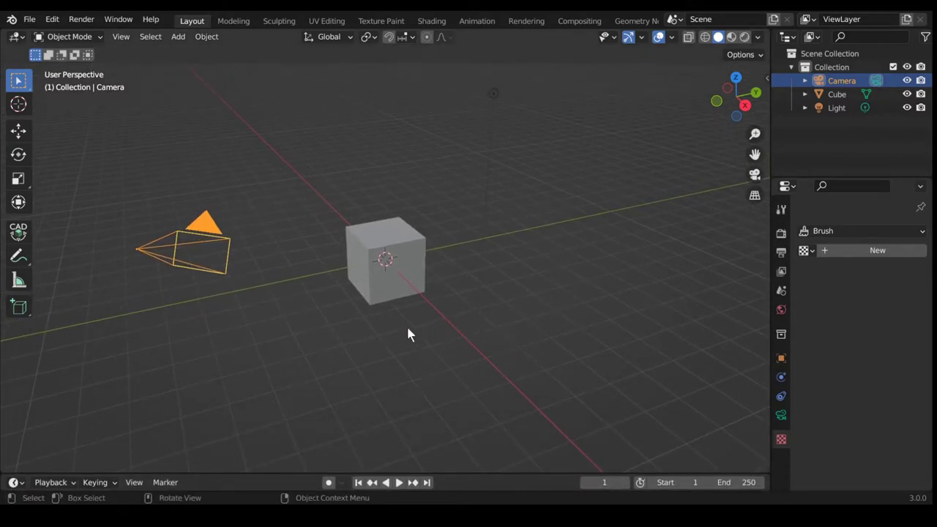
pyautogui.click(836, 93)
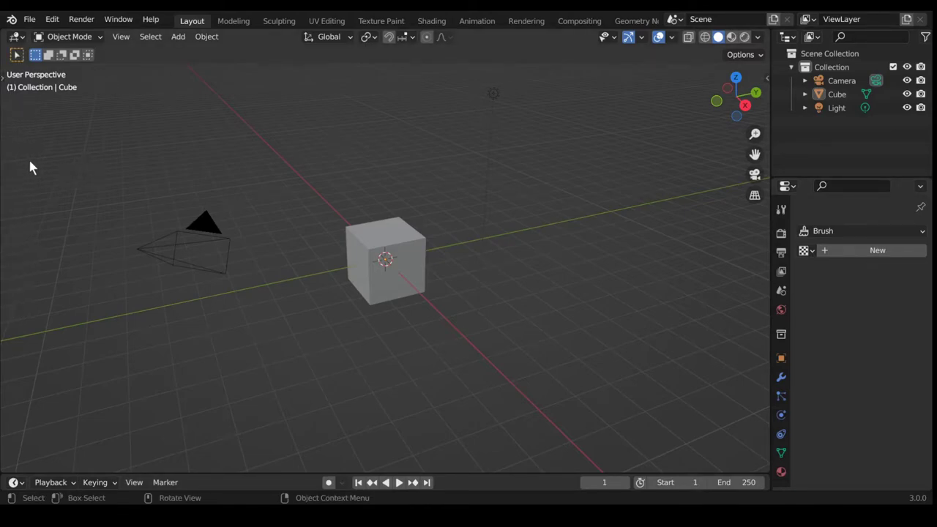
pyautogui.press('n')
pyautogui.press('n')
pyautogui.press('n')
pyautogui.press('n')
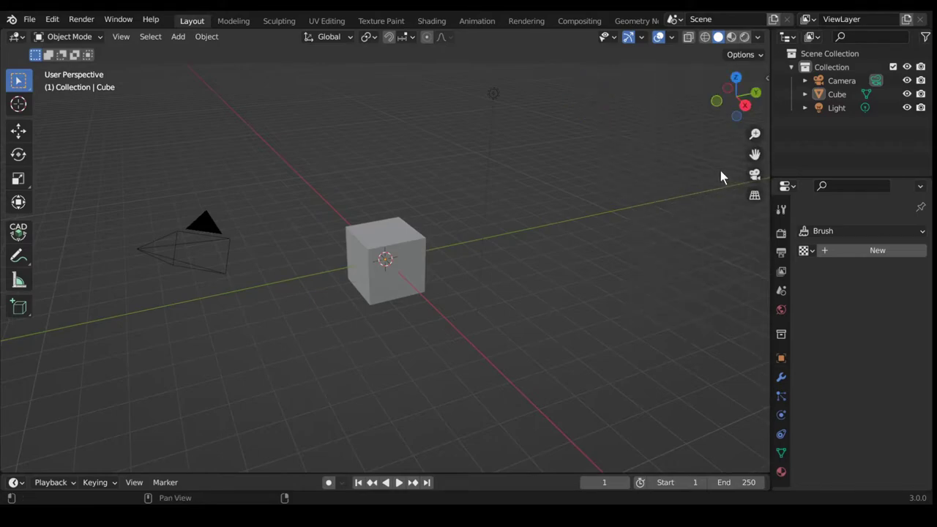
# Browse the right-click object menus for the cube and Light, then select the cube
pyautogui.rightClick(442, 193)
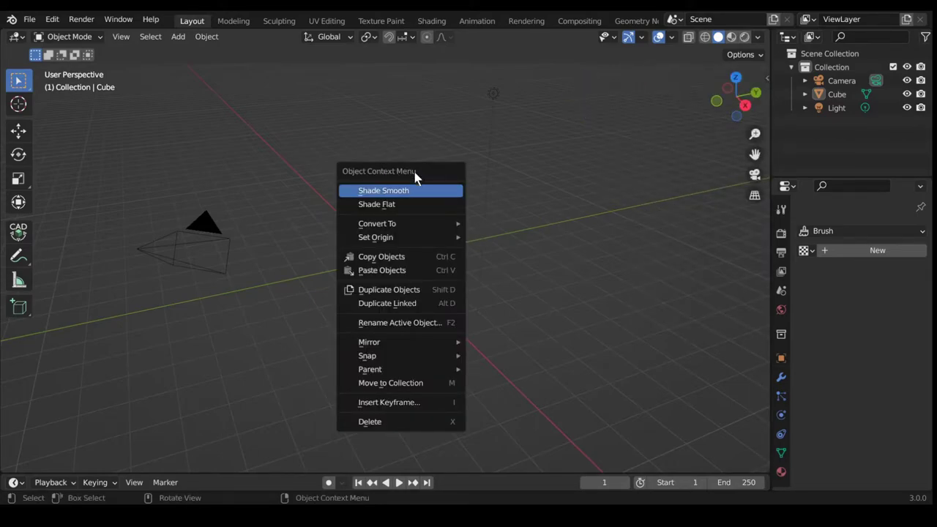
pyautogui.click(435, 205)
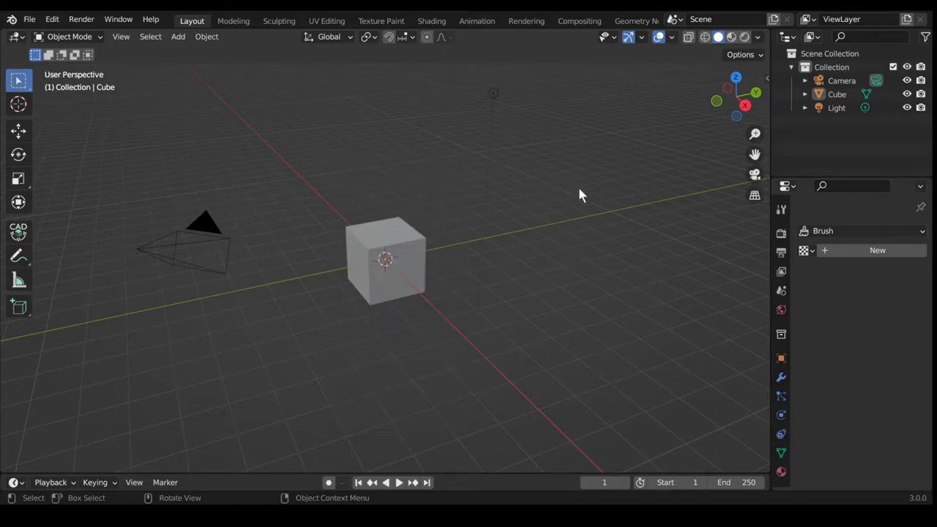
pyautogui.click(850, 108)
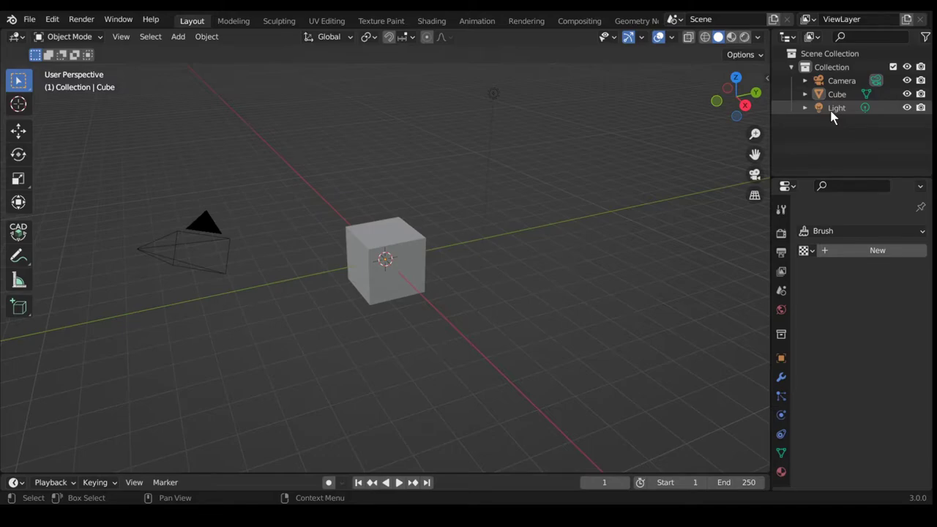
pyautogui.rightClick(833, 111)
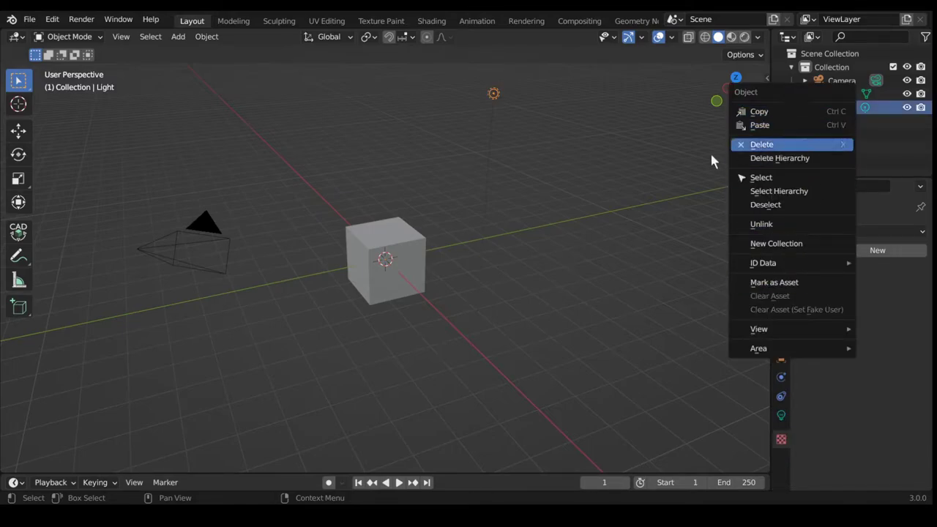
pyautogui.rightClick(586, 204)
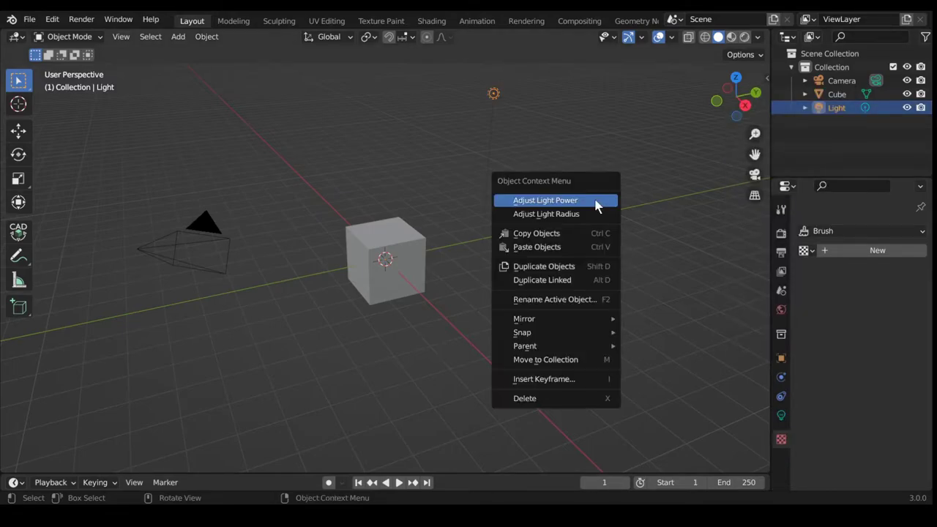
pyautogui.rightClick(886, 306)
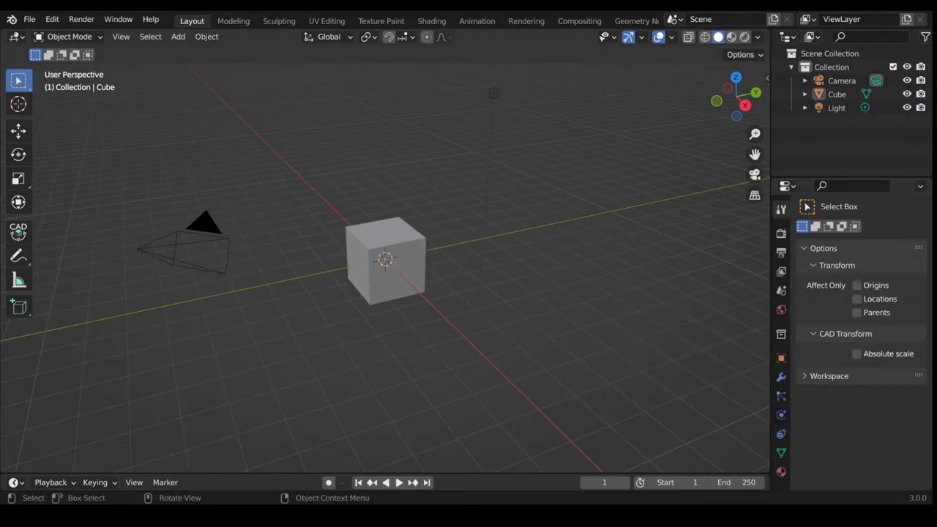
pyautogui.click(347, 230)
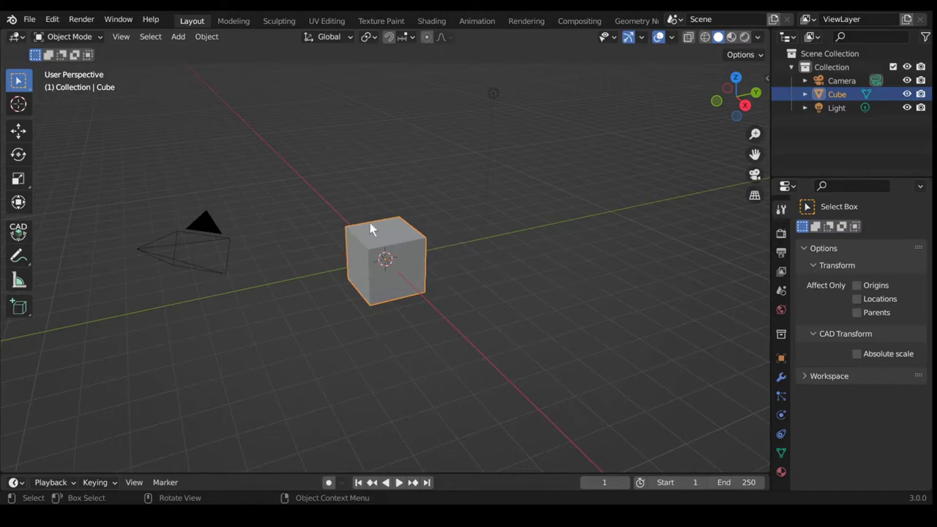
# In Modeling, raise the cube's top-right vertex with G, then switch to Sculpting
pyautogui.click(237, 21)
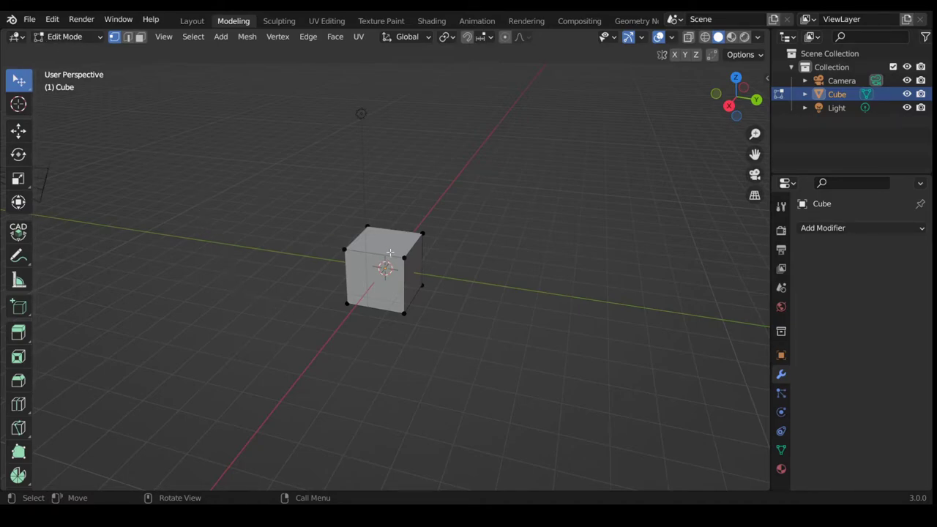
pyautogui.click(425, 234)
pyautogui.press('g')
pyautogui.click(422, 223)
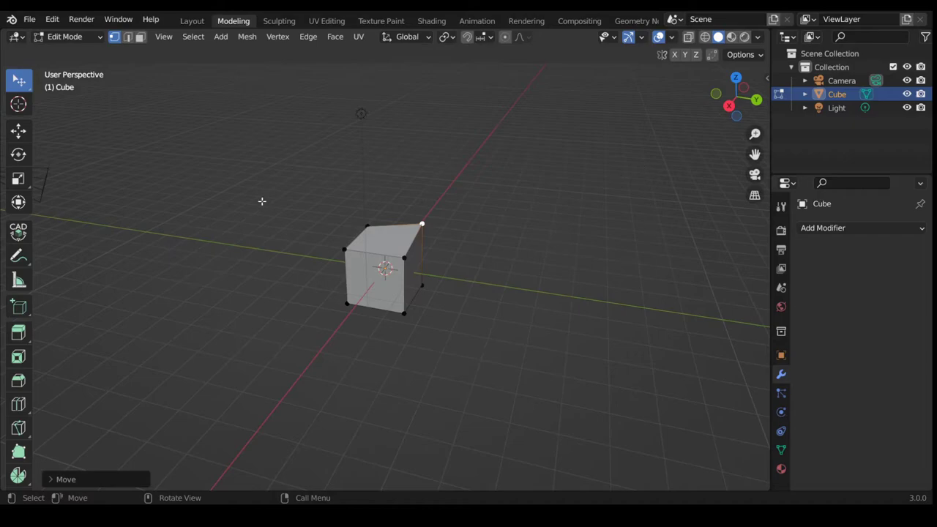
pyautogui.click(676, 393)
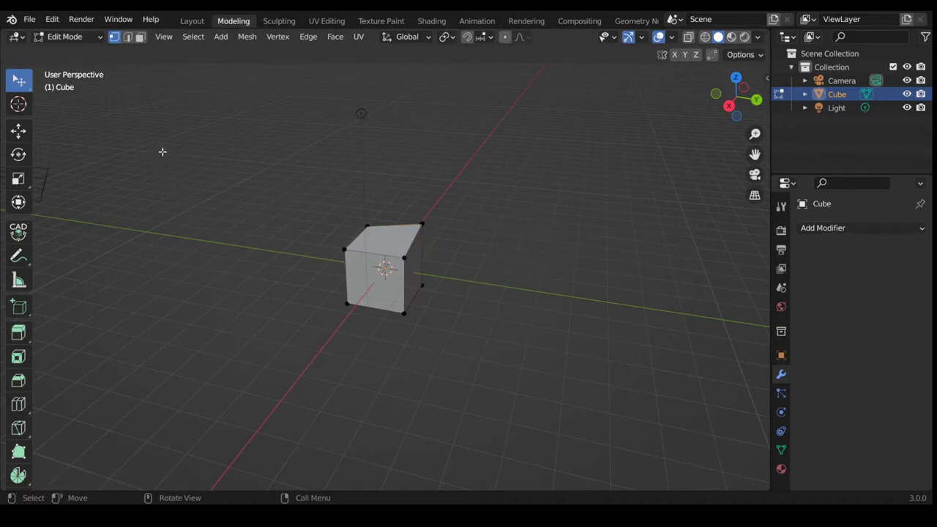
pyautogui.click(282, 22)
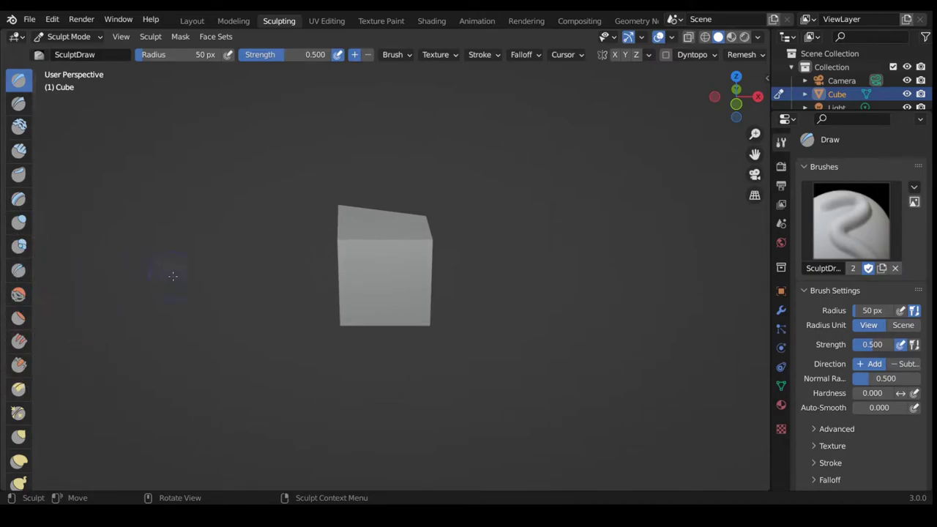
# Select all cube vertices in UV Editing, then switch to Texture Paint
pyautogui.click(334, 25)
pyautogui.press('a')
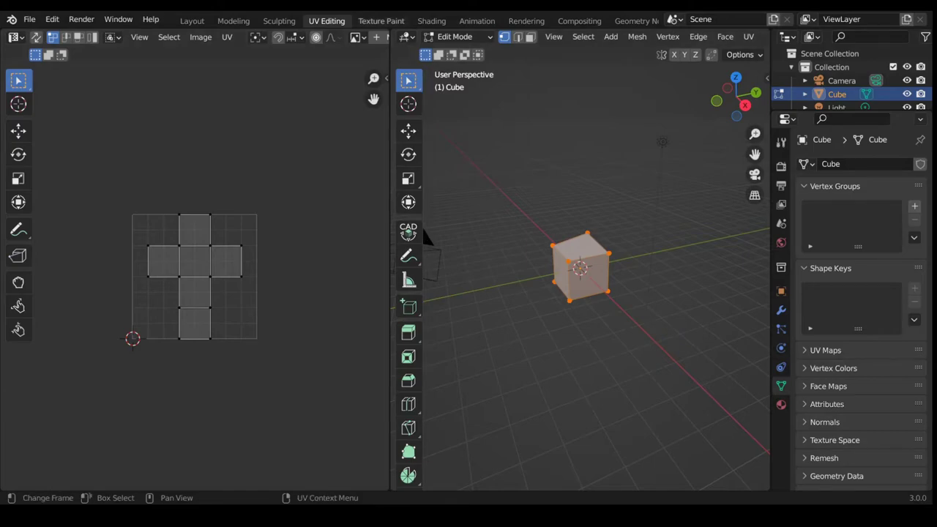
pyautogui.click(380, 21)
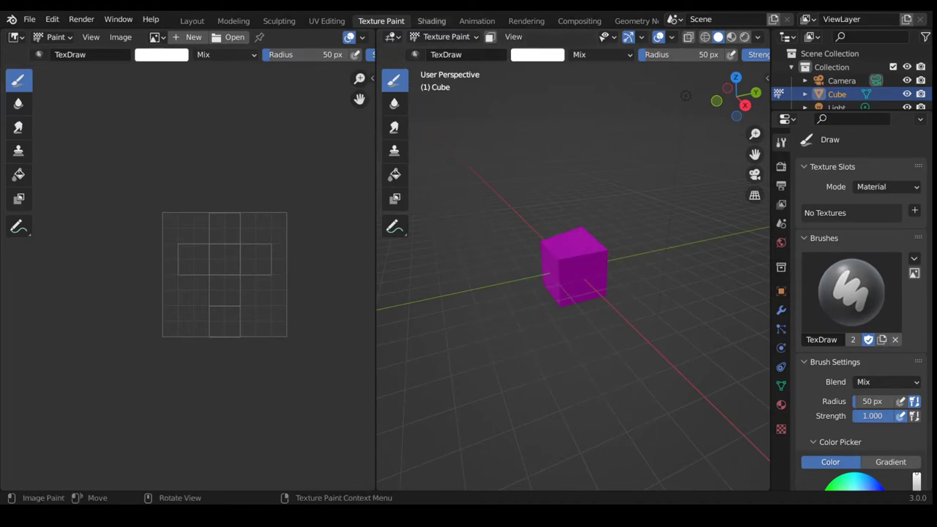
# Zoom out on the cube's material nodes in Shading, then switch to Animation
pyautogui.click(431, 21)
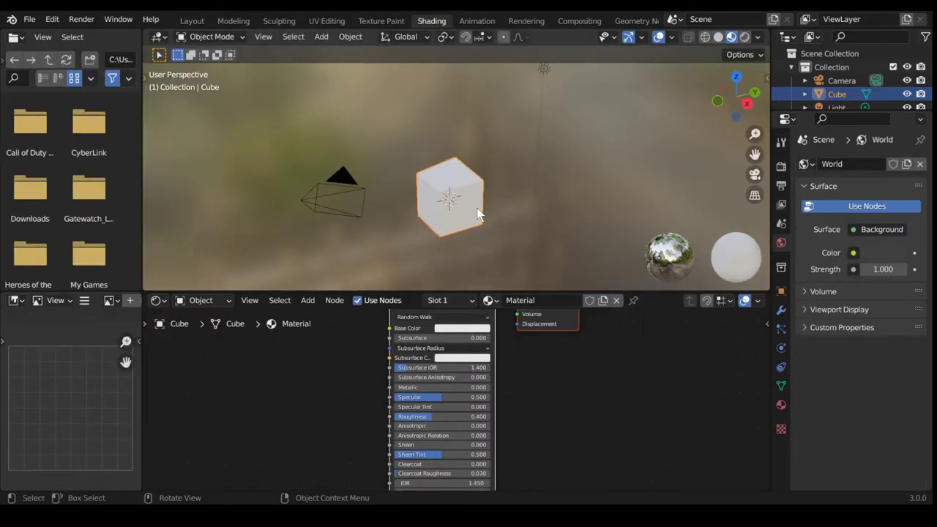
pyautogui.scroll(-3, 344, 330)
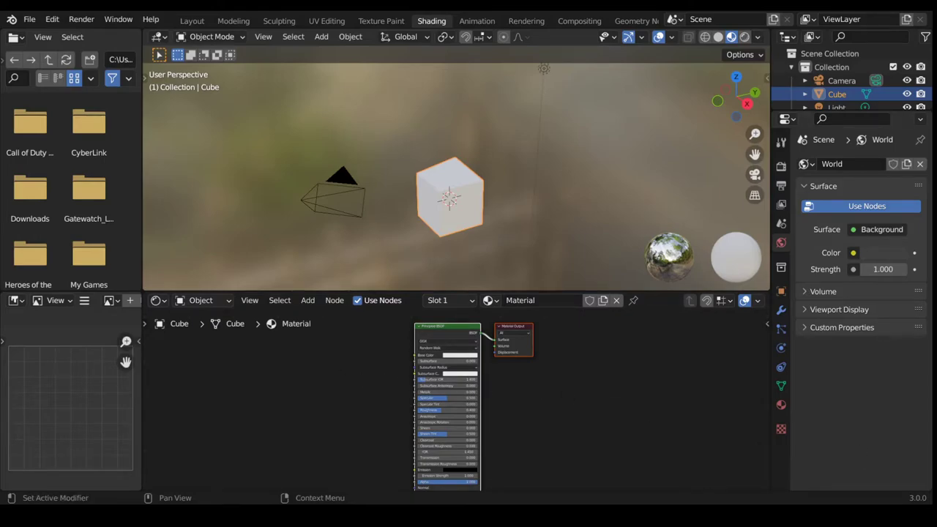
pyautogui.hscroll(2, 410, 21)
pyautogui.click(417, 21)
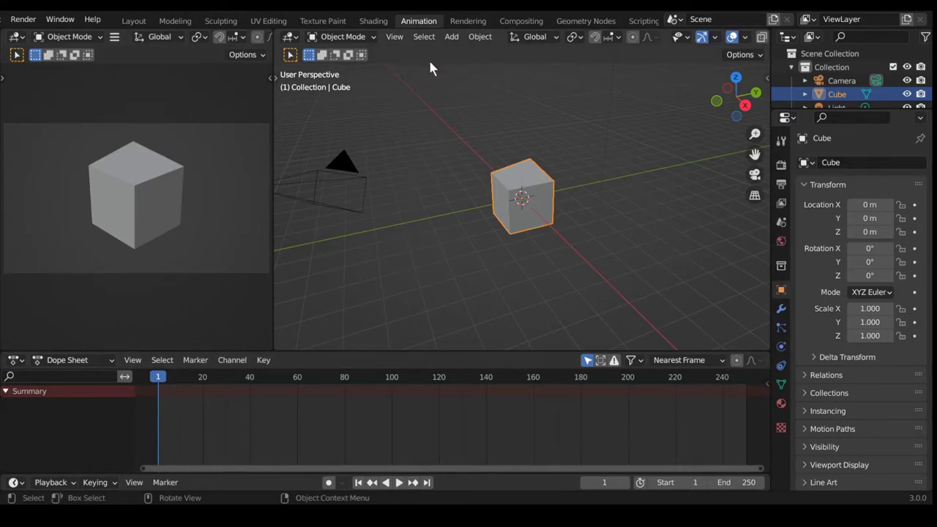
# Switch to Rendering, then to Compositing, and scroll the workspace tab bar
pyautogui.click(466, 22)
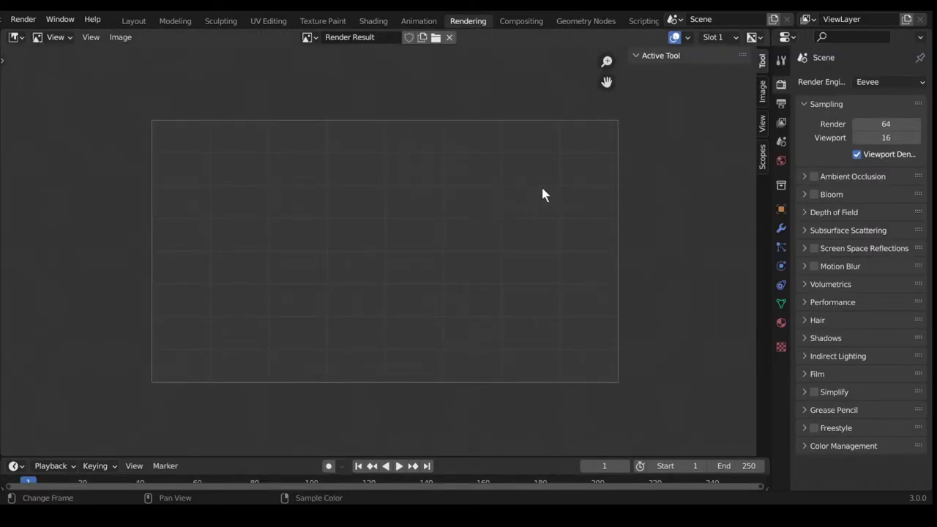
pyautogui.click(522, 22)
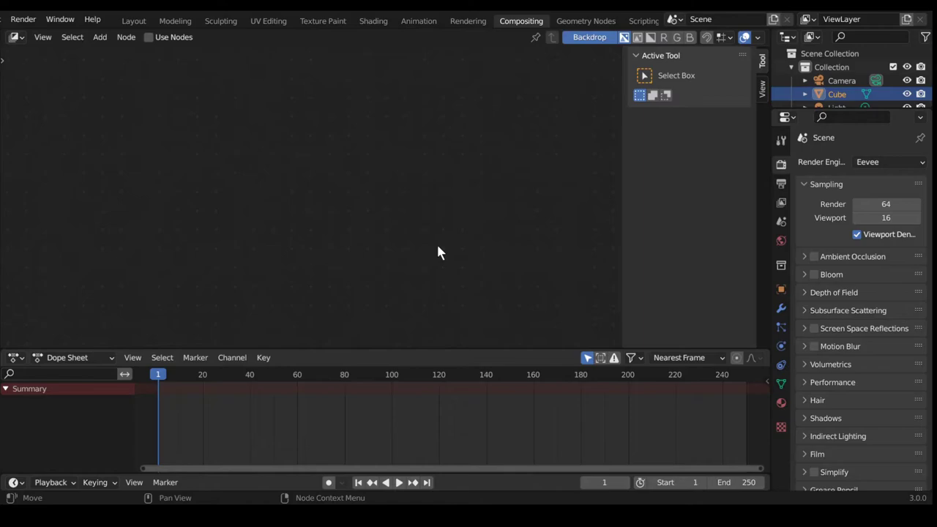
pyautogui.scroll(-2, 366, 21)
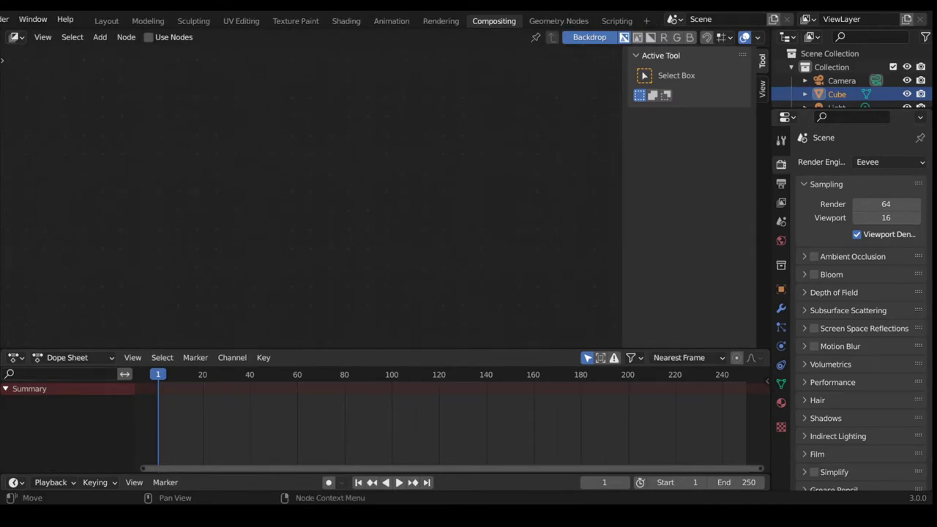
# Visit Geometry Nodes and Scripting, then browse the General and VFX workspace templates
pyautogui.click(556, 21)
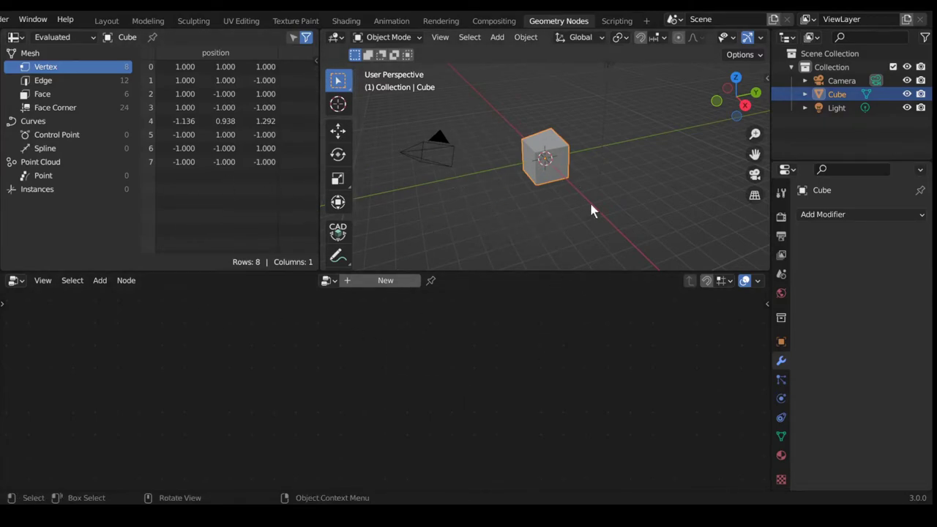
pyautogui.click(617, 22)
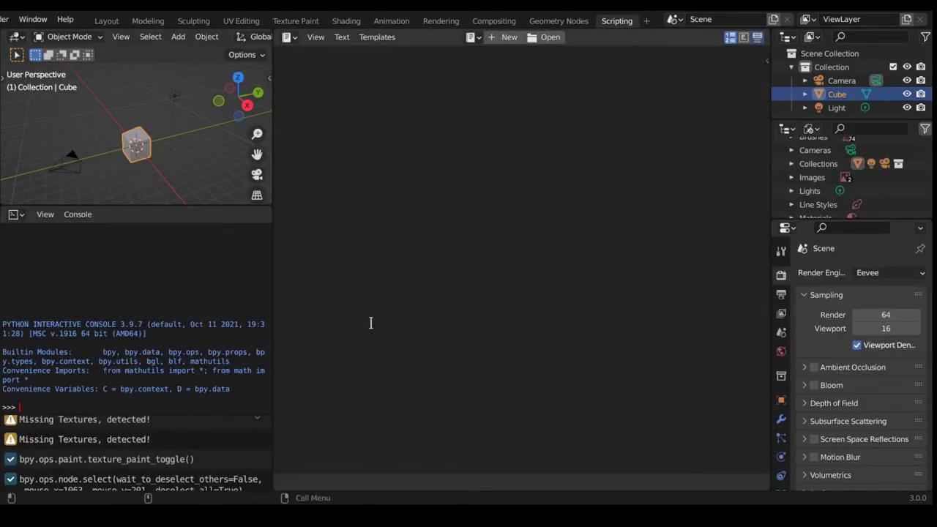
pyautogui.click(647, 22)
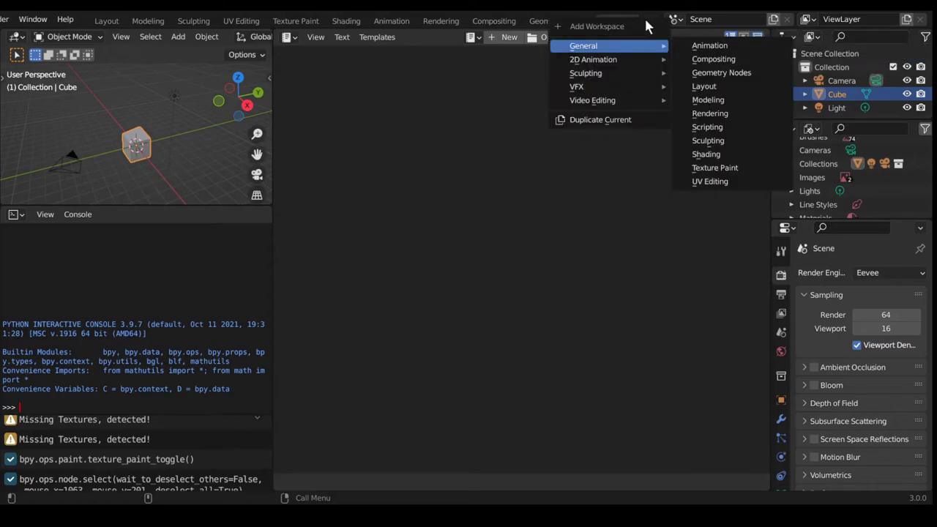
pyautogui.moveTo(622, 104)
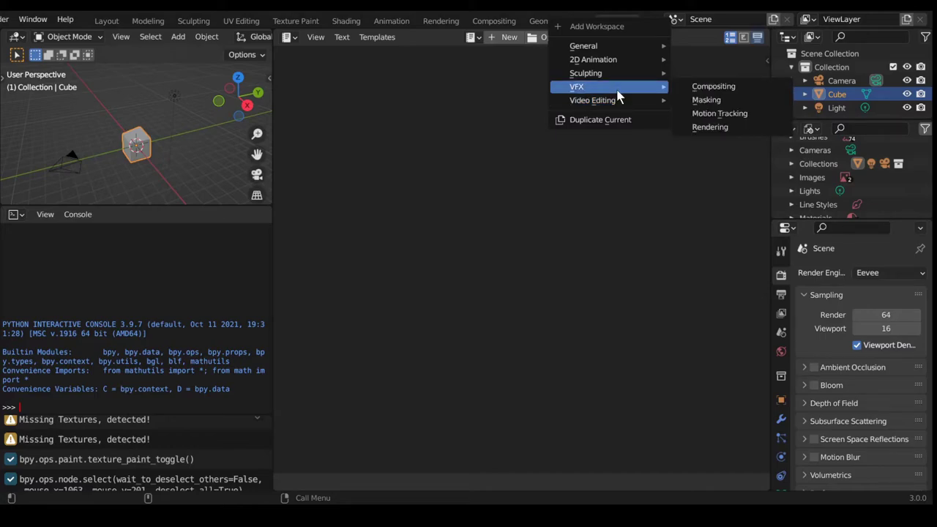
pyautogui.moveTo(609, 48)
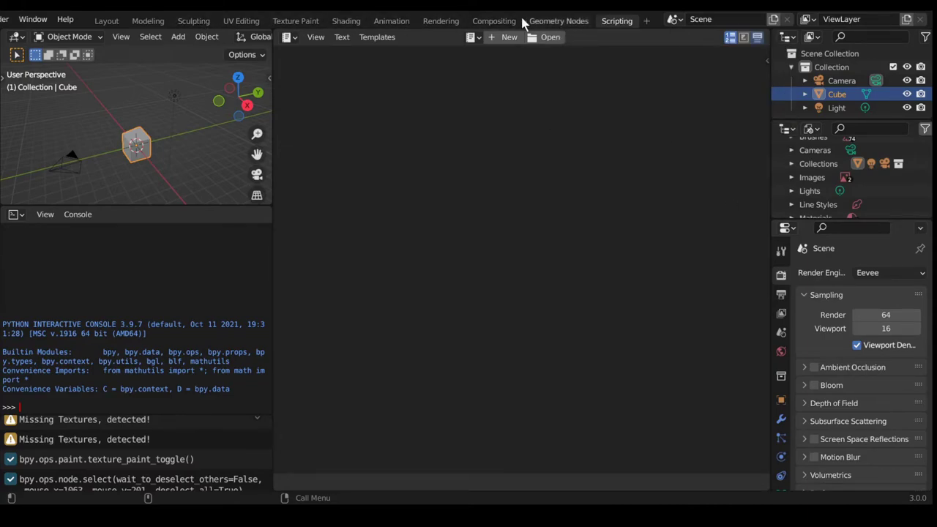
pyautogui.click(646, 22)
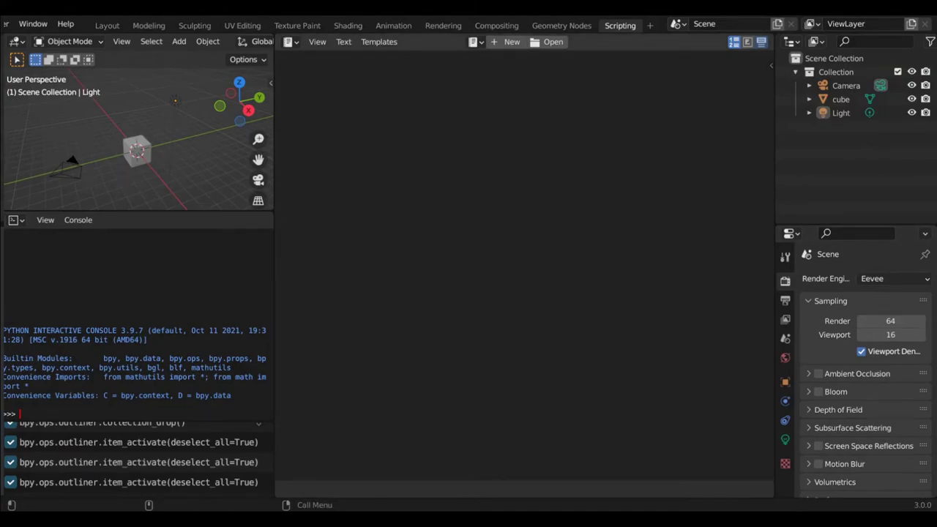
# Switch back to the Layout workspace with Ctrl+PageUp
pyautogui.hotkey('ctrl', 'pageup')
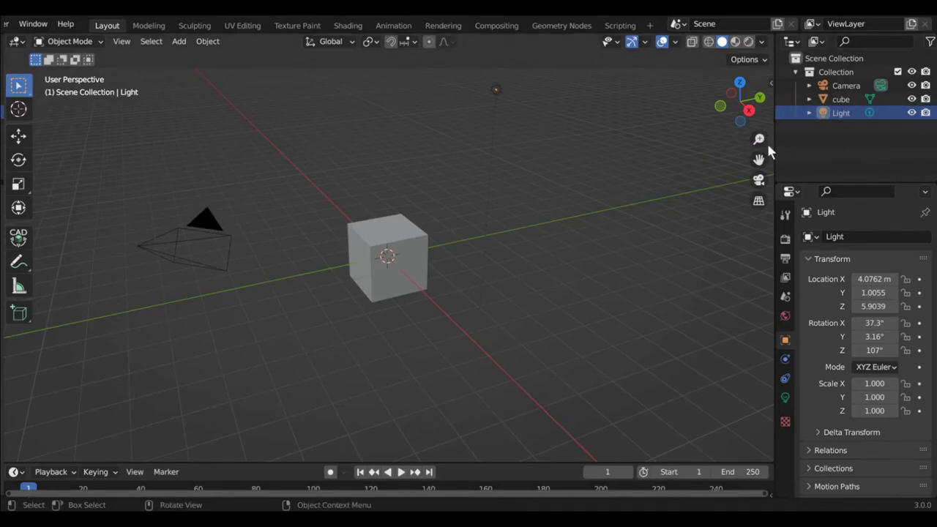
# Rename the cube object to 'cube_2' in the Outliner
pyautogui.doubleClick(840, 99)
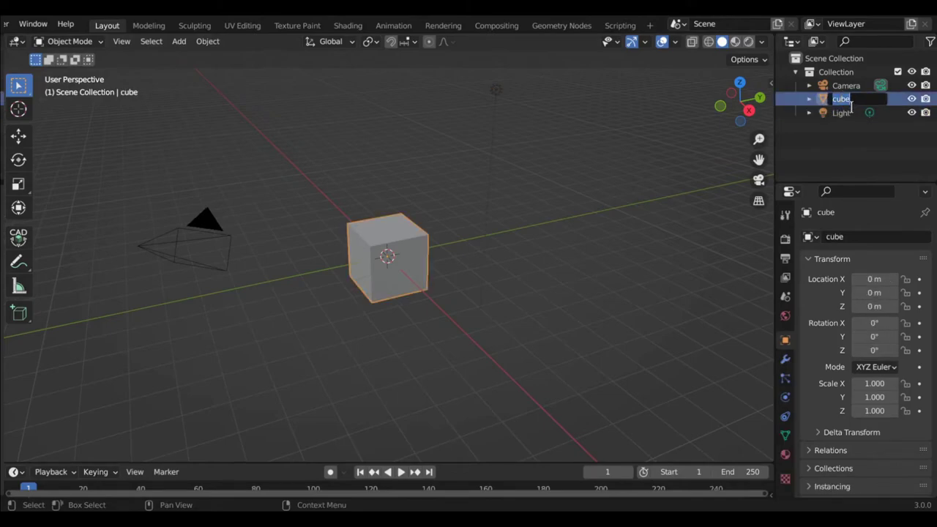
pyautogui.press('BackSpace')
pyautogui.write('cube_2')
pyautogui.press('Return')
# Create a new collection and name it 'low poly objects'
pyautogui.rightClick(831, 113)
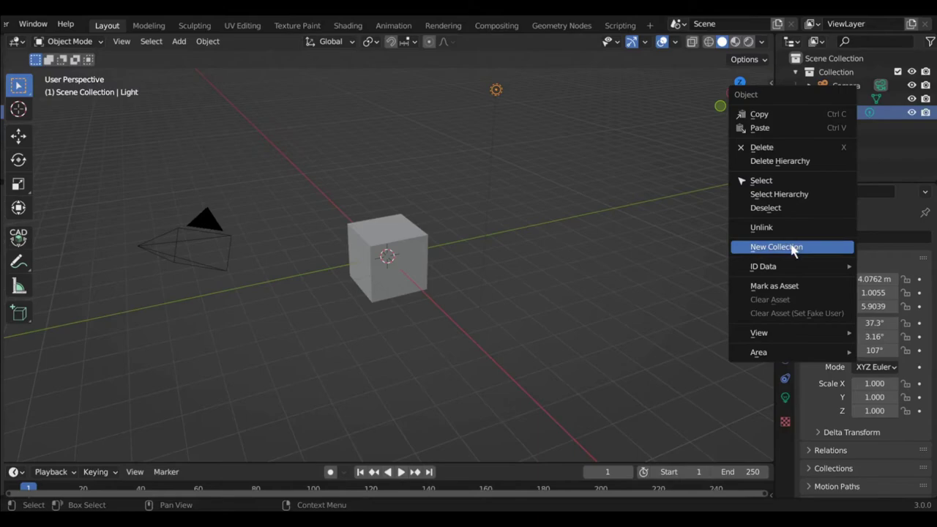
pyautogui.click(795, 247)
pyautogui.doubleClick(840, 127)
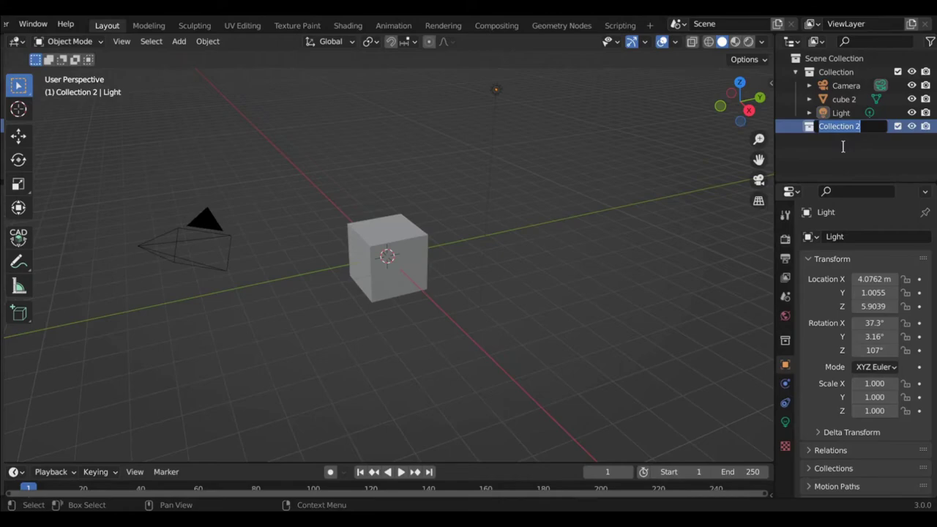
pyautogui.write('low poly objects')
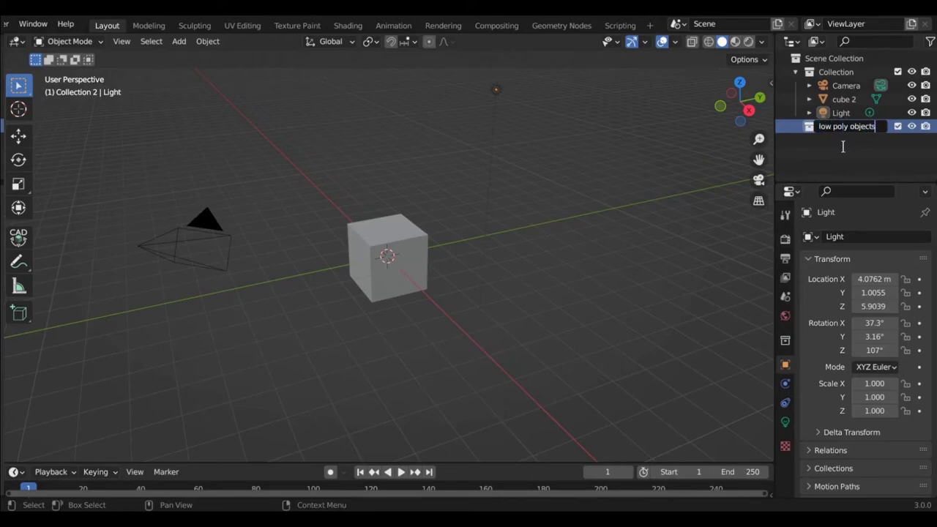
pyautogui.press('Return')
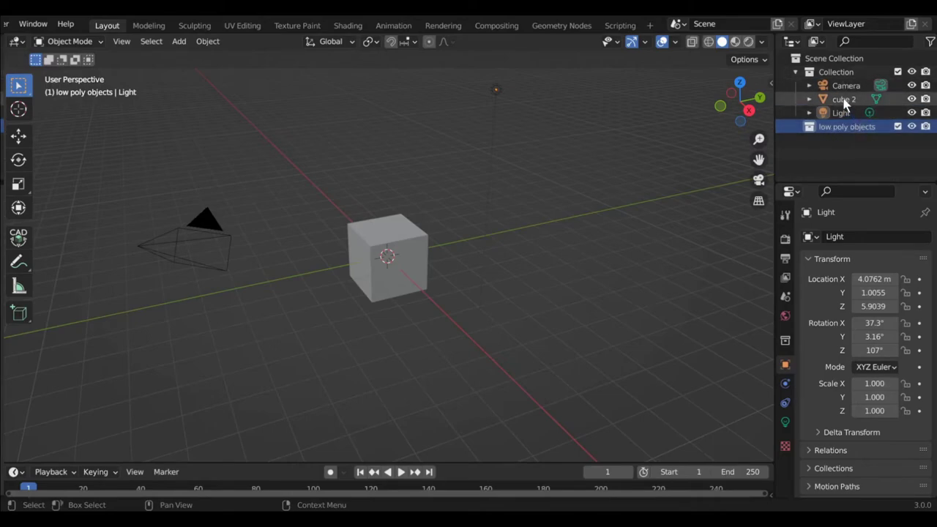
# Move cube 2 into the new collection, then hide and unhide it in the viewport
pyautogui.moveTo(844, 103); pyautogui.dragTo(837, 126)
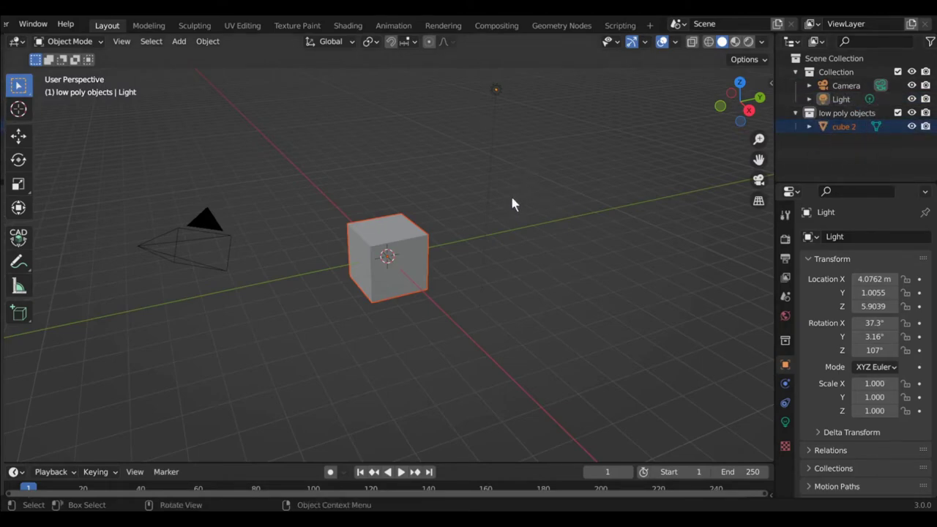
pyautogui.click(911, 127)
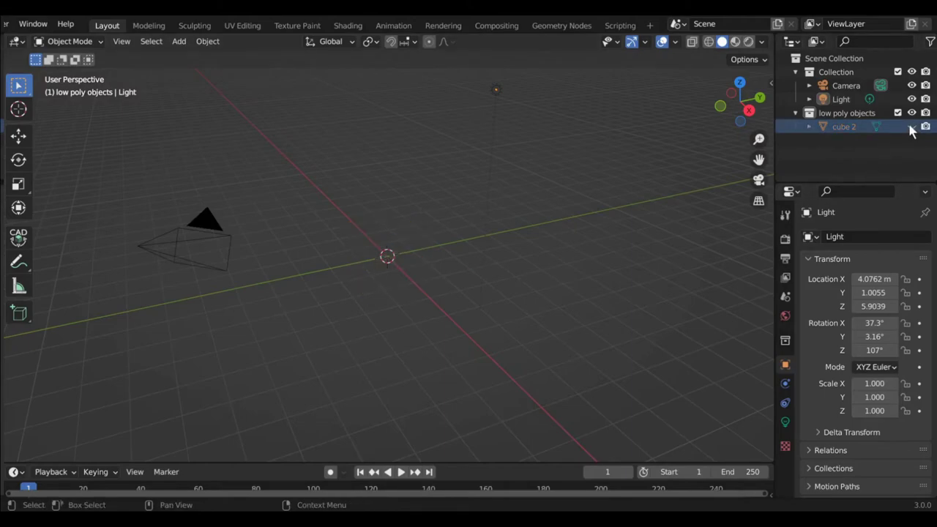
pyautogui.click(911, 126)
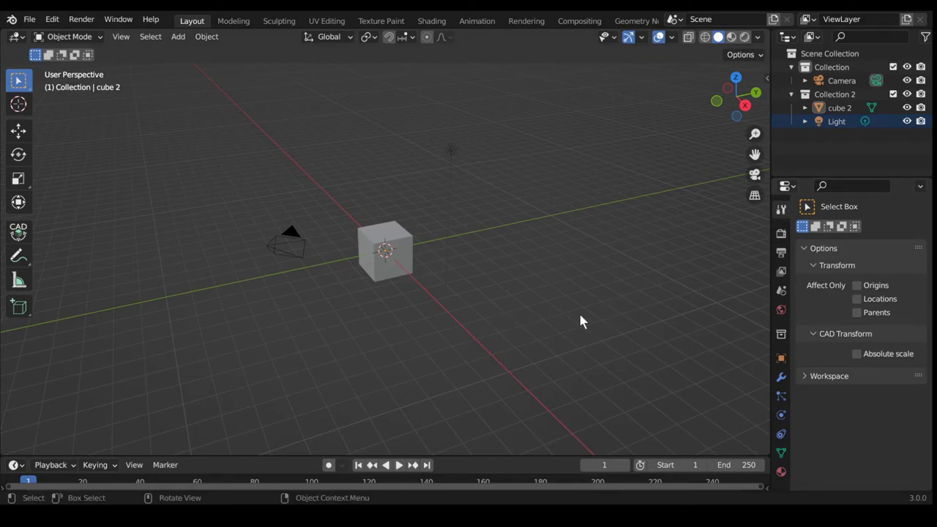
# Set the scene's render engine to Cycles in the Render properties
pyautogui.click(780, 233)
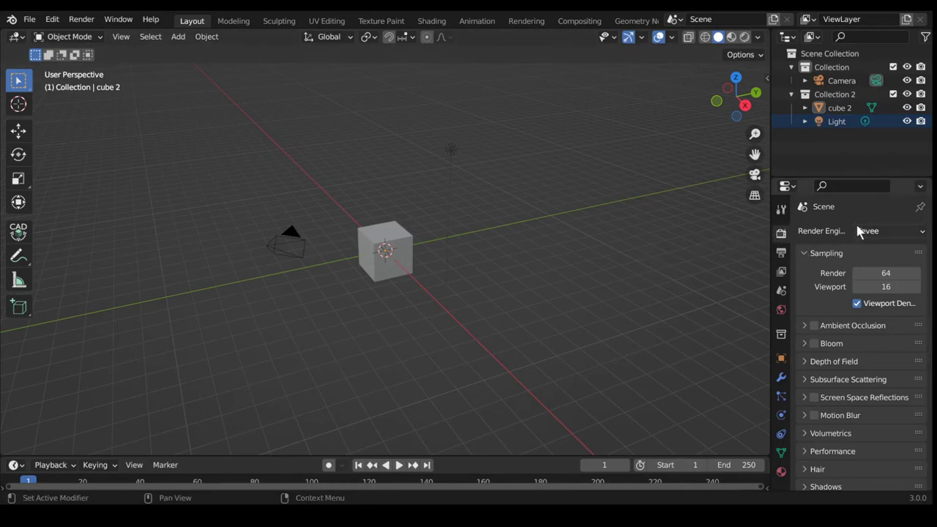
pyautogui.click(879, 227)
pyautogui.click(879, 277)
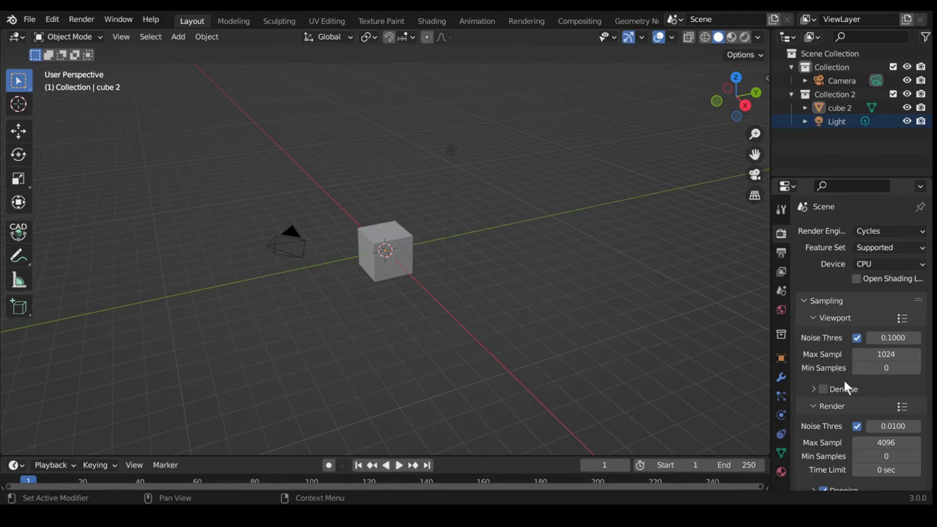
# Browse cube 2's Add Modifier list, then show its material settings
pyautogui.click(781, 379)
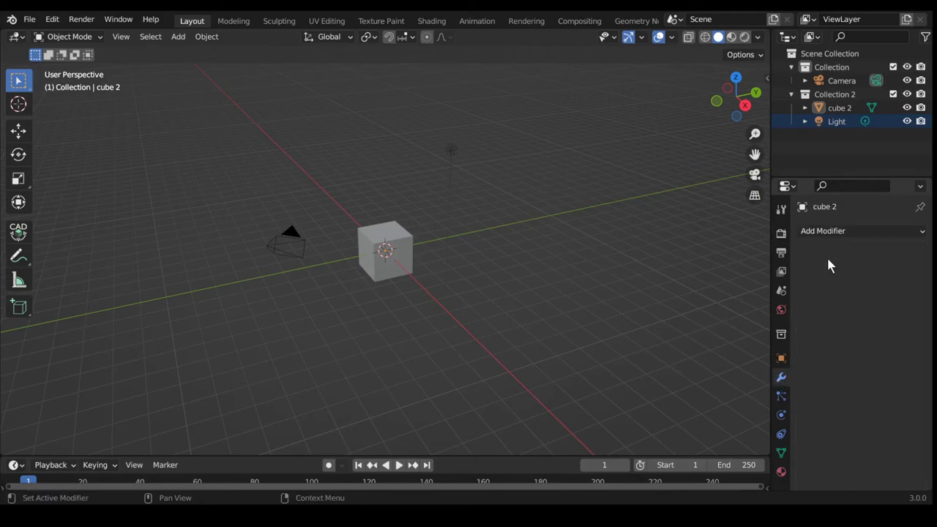
pyautogui.click(830, 232)
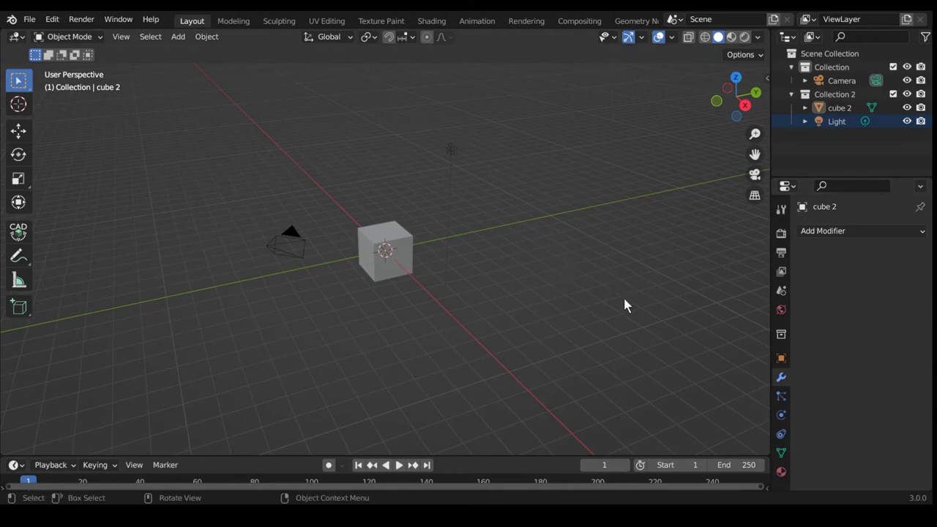
pyautogui.click(781, 472)
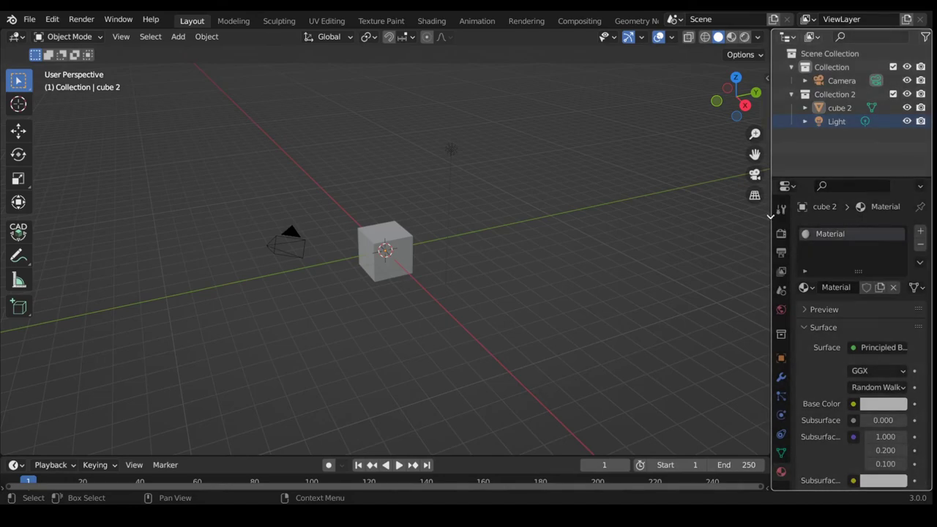
# Bring up Area Options on the border between the Outliner and Properties
pyautogui.rightClick(837, 177)
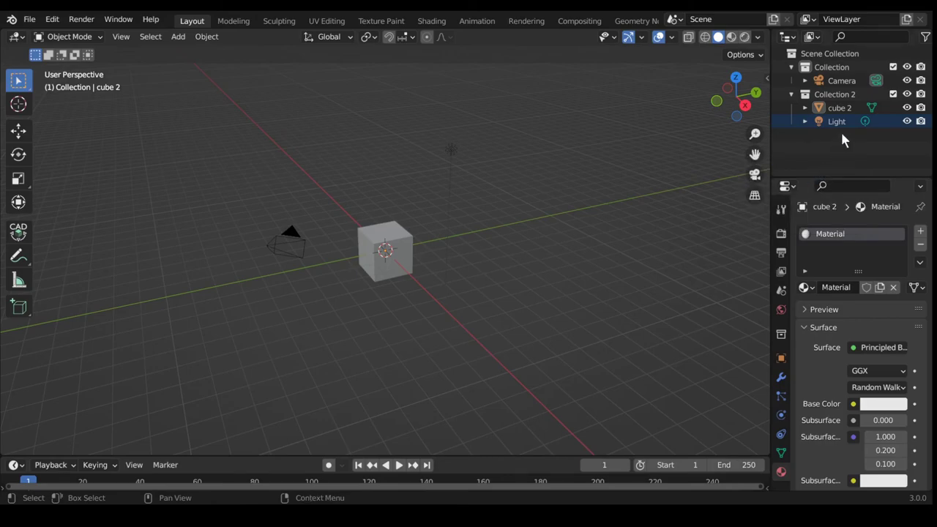
pyautogui.rightClick(839, 180)
# Split the Outliner into two stacked outliners and resize both to show their trees
pyautogui.click(840, 177)
pyautogui.click(856, 126)
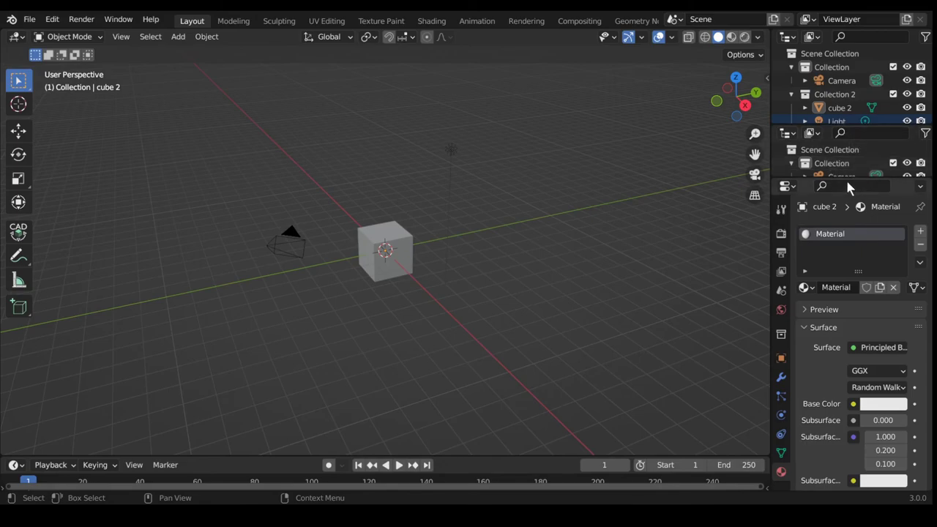
pyautogui.moveTo(846, 181); pyautogui.dragTo(844, 272)
pyautogui.moveTo(854, 125); pyautogui.dragTo(847, 152)
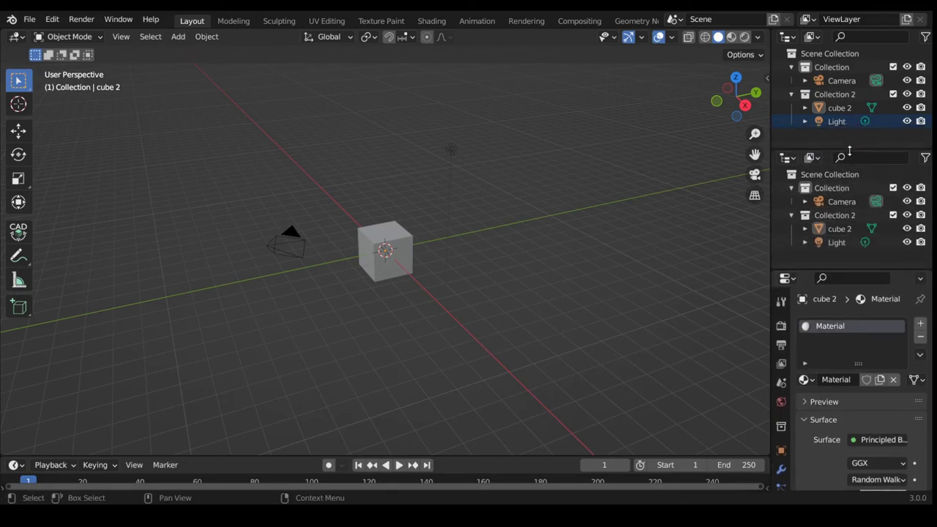
# Check each area's editor type list and collapse the timeline to its header
pyautogui.click(787, 278)
pyautogui.click(789, 157)
pyautogui.click(789, 38)
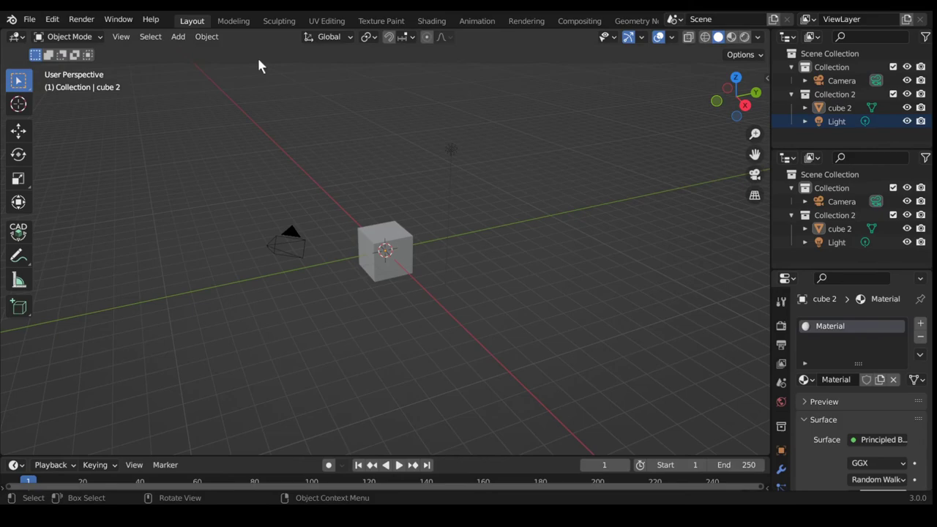
pyautogui.click(16, 37)
pyautogui.moveTo(232, 456); pyautogui.dragTo(235, 491)
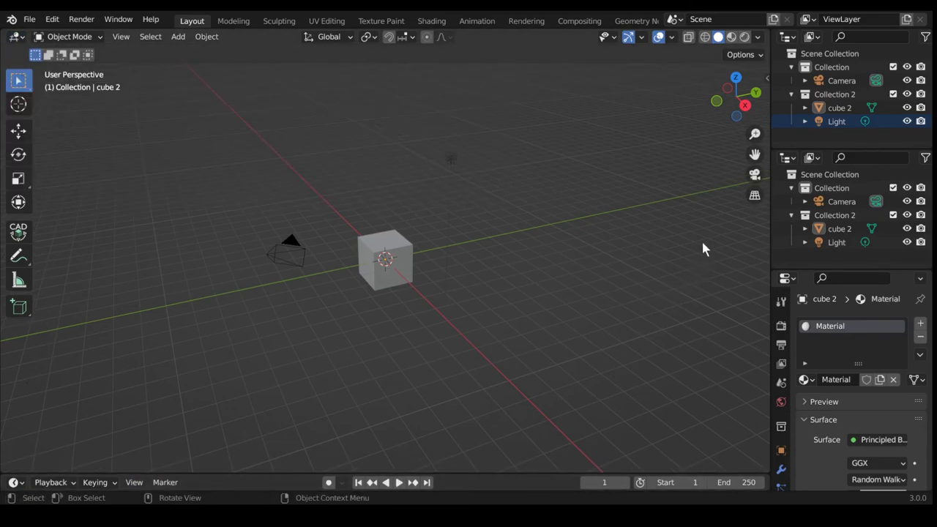
# Turn the lower Outliner into an Image Editor, then join it into the upper Outliner
pyautogui.click(787, 158)
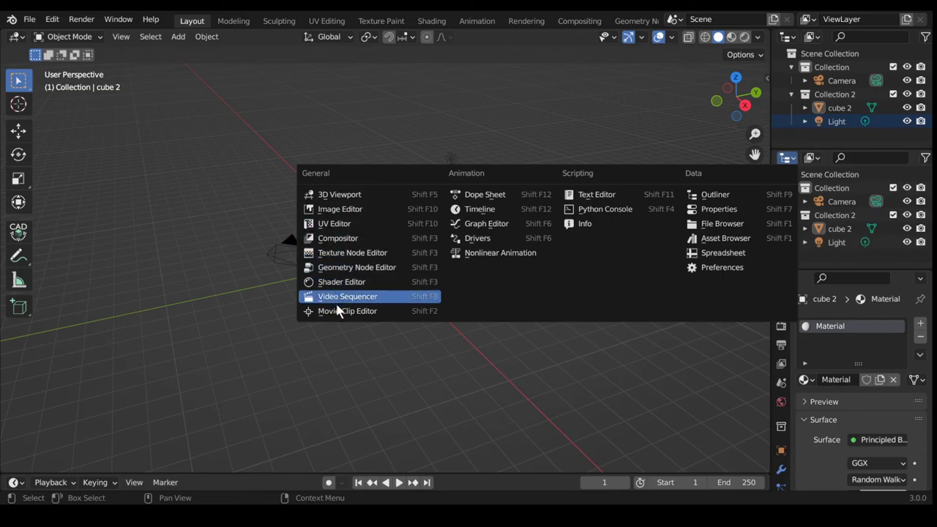
pyautogui.click(344, 209)
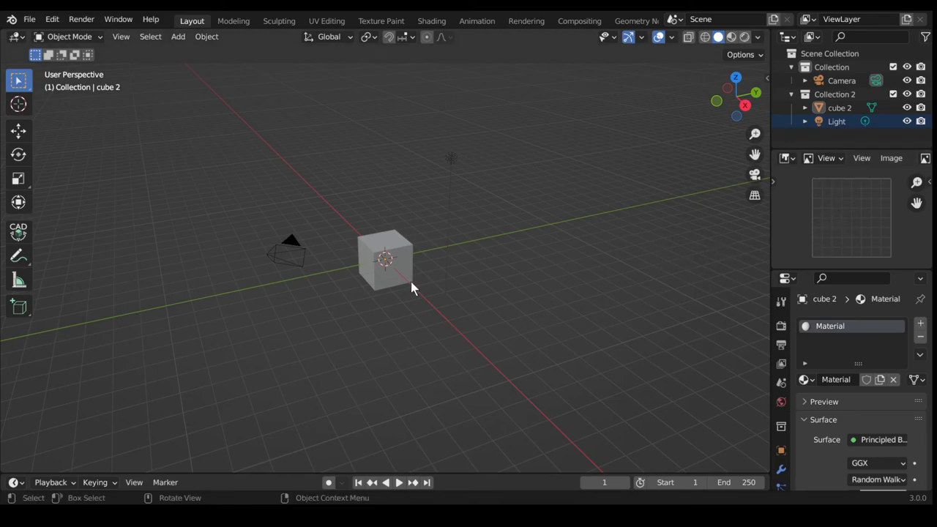
pyautogui.rightClick(845, 148)
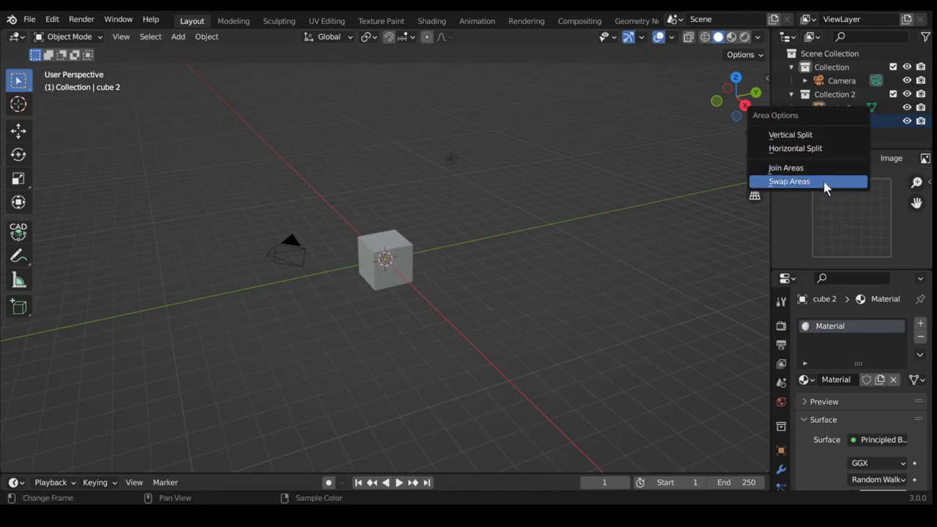
pyautogui.click(820, 167)
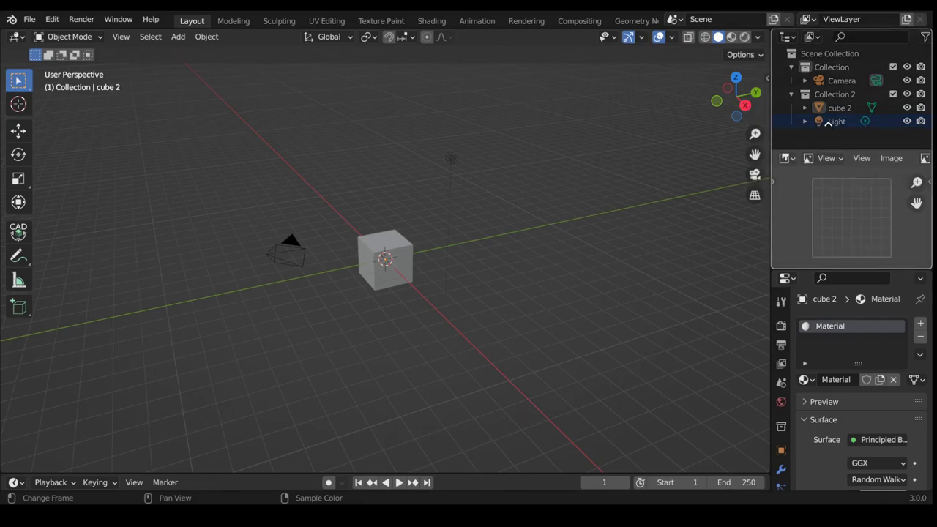
pyautogui.click(832, 148)
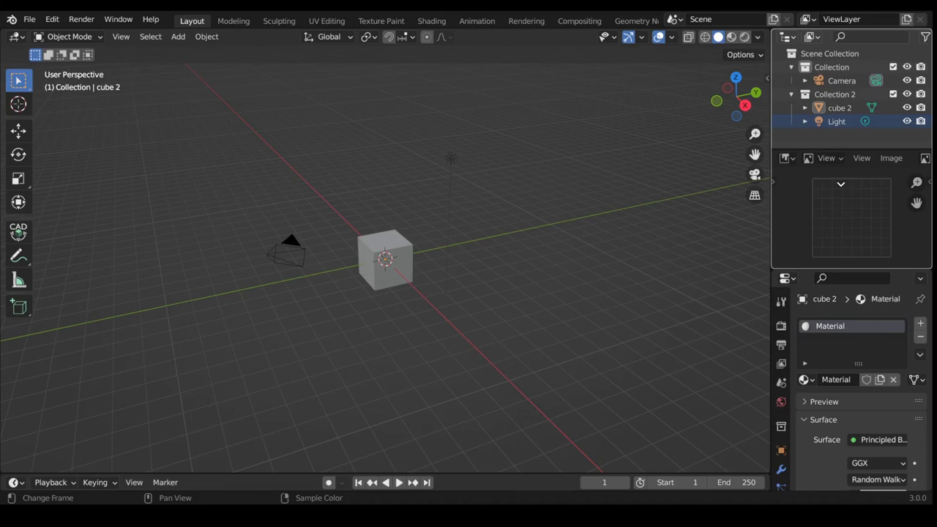